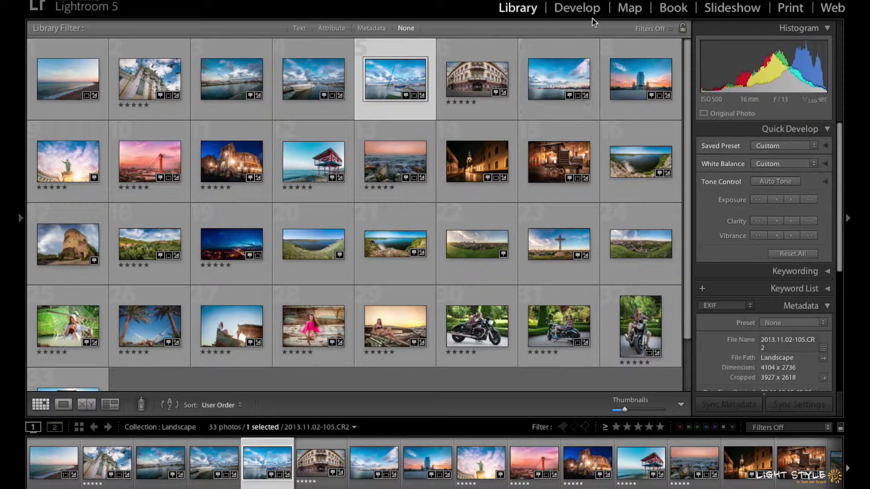
# - Scroll the Metadata panel to show photo 2013.11.02-105's GPS coordinates and -19.5 m altitude
pyautogui.click(629, 9)
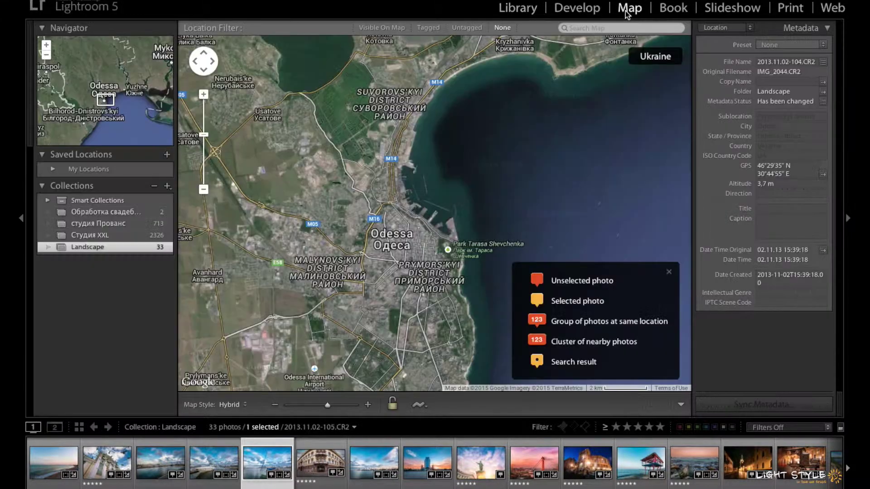
pyautogui.click(517, 11)
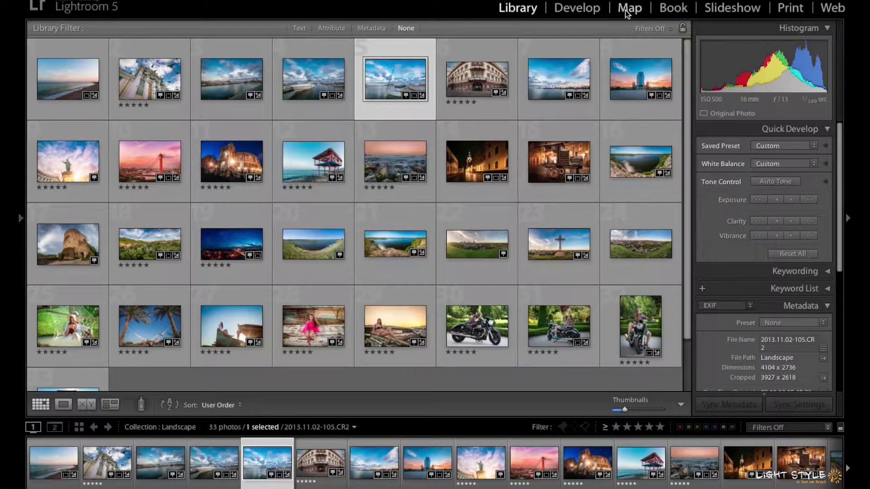
pyautogui.moveTo(402, 88)
pyautogui.scroll(-1, 747, 290)
pyautogui.scroll(-5, 747, 290)
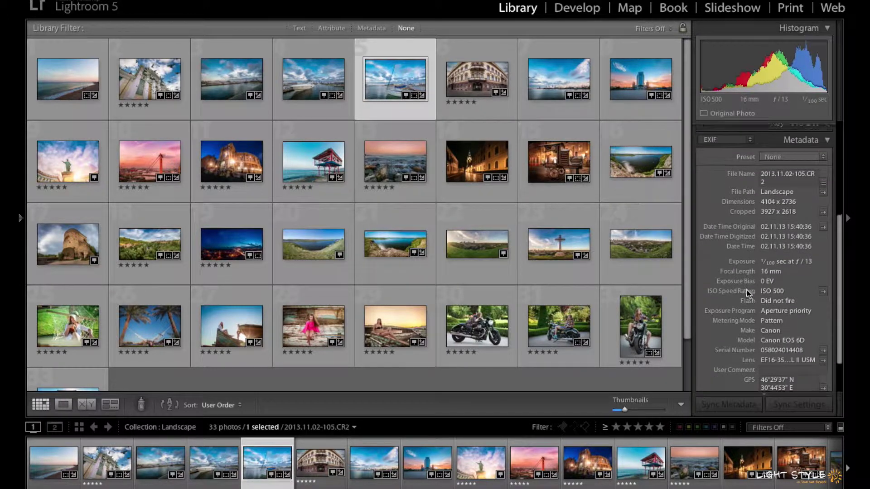
pyautogui.scroll(-1, 747, 290)
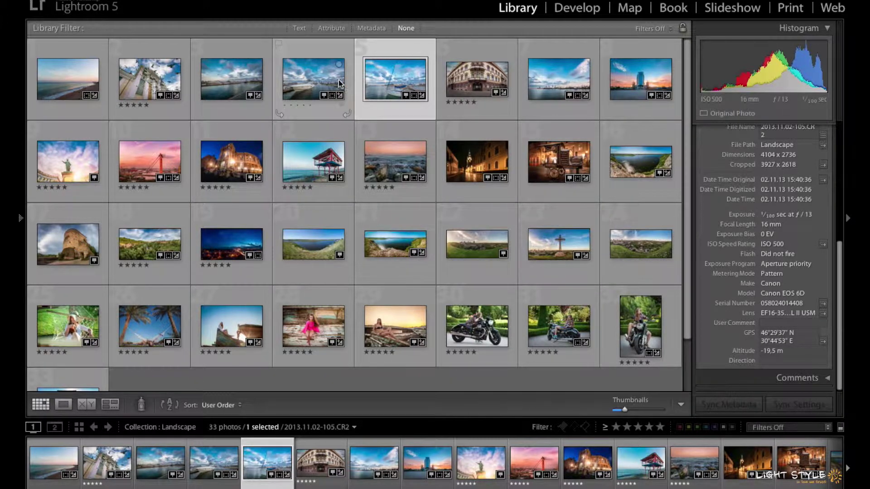
# - Open the Map module and zoom in four levels on the Odessa port and pier
pyautogui.click(626, 11)
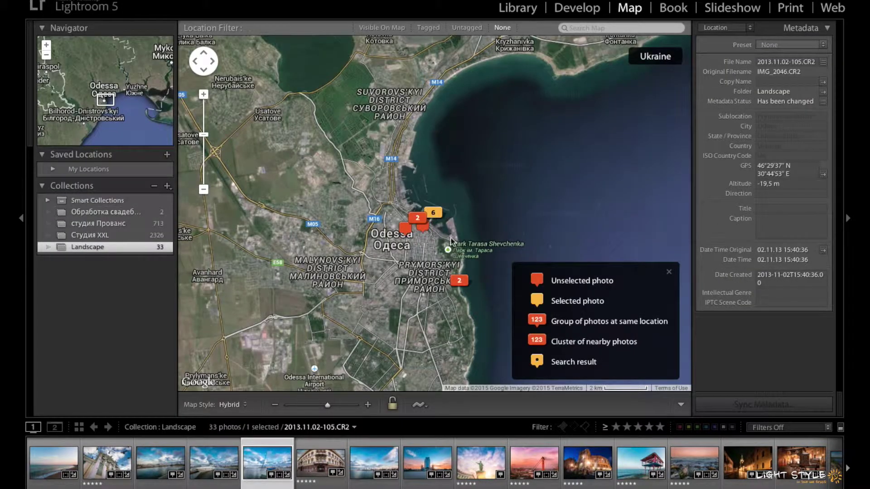
pyautogui.click(203, 94)
pyautogui.click(203, 94)
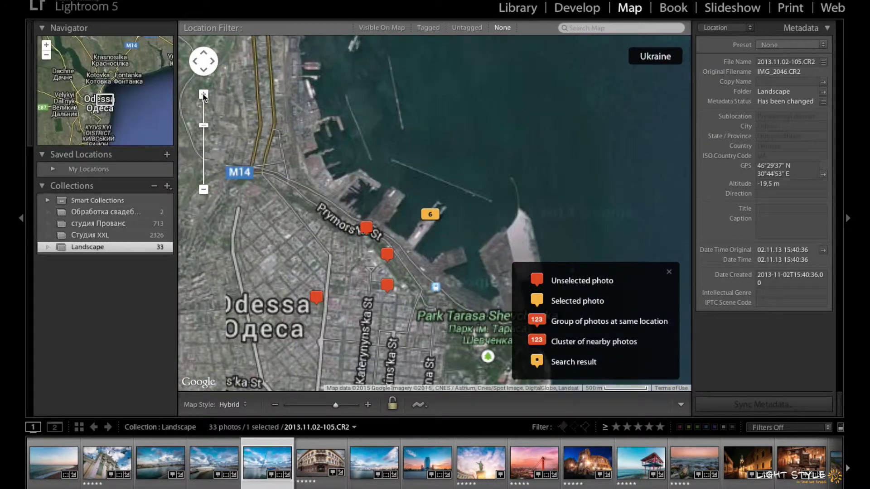
pyautogui.click(204, 94)
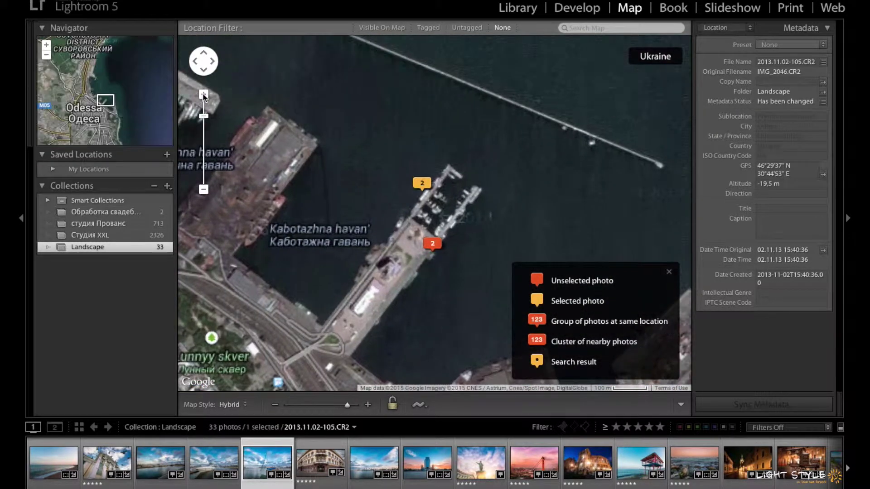
pyautogui.click(204, 94)
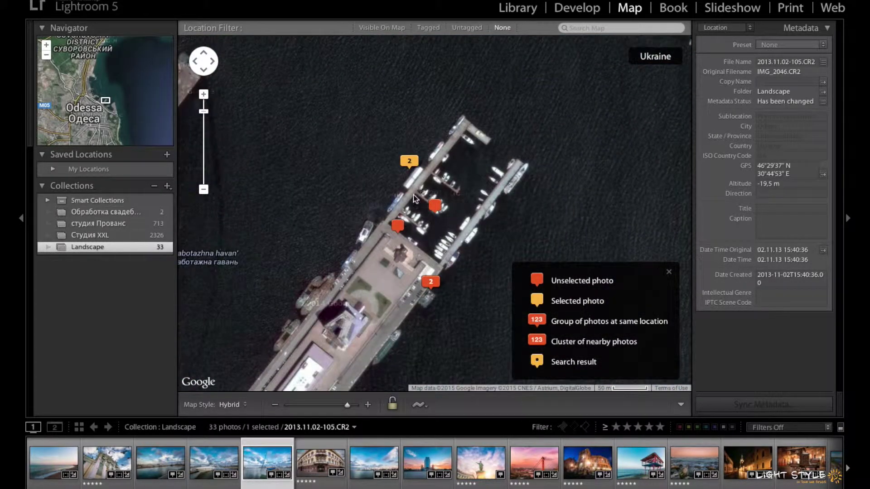
# - Zoom back out to the wider Odessa area, then in again on central Odessa
pyautogui.click(203, 191)
pyautogui.click(203, 191)
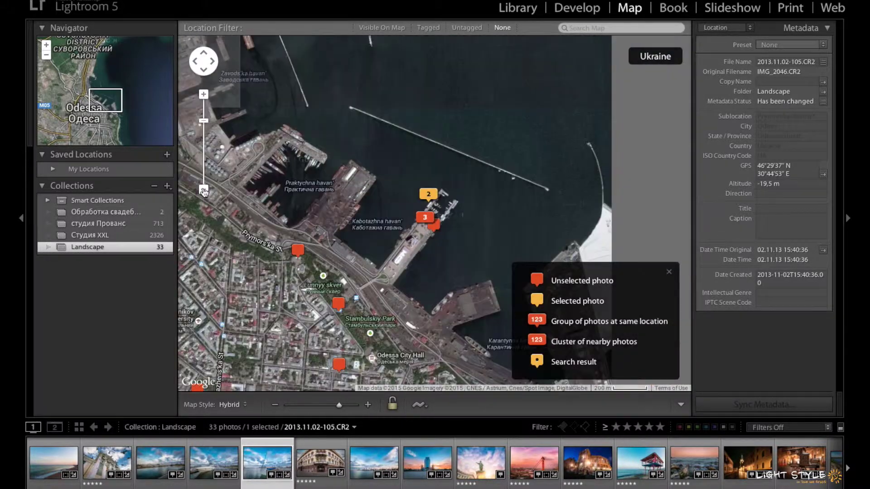
pyautogui.click(203, 190)
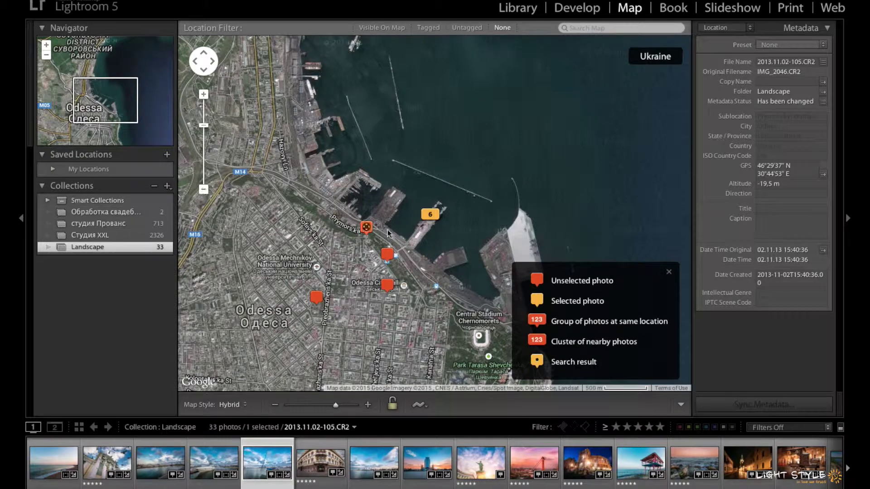
pyautogui.click(203, 191)
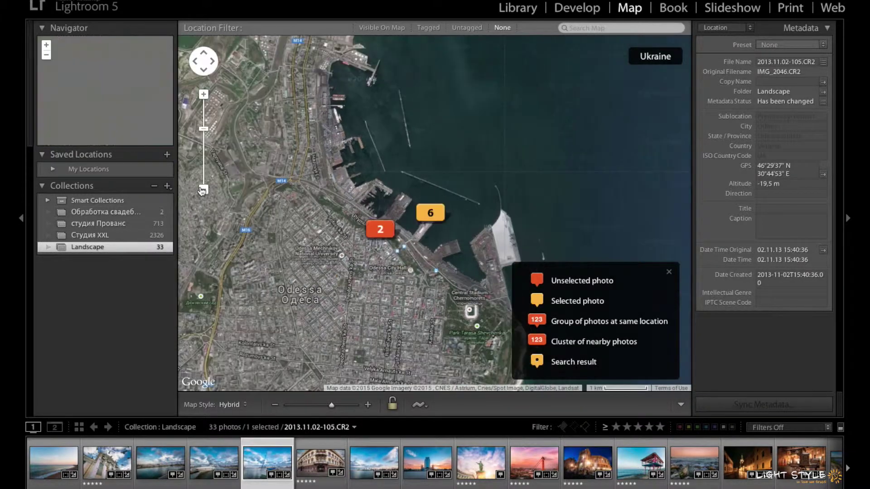
pyautogui.click(204, 189)
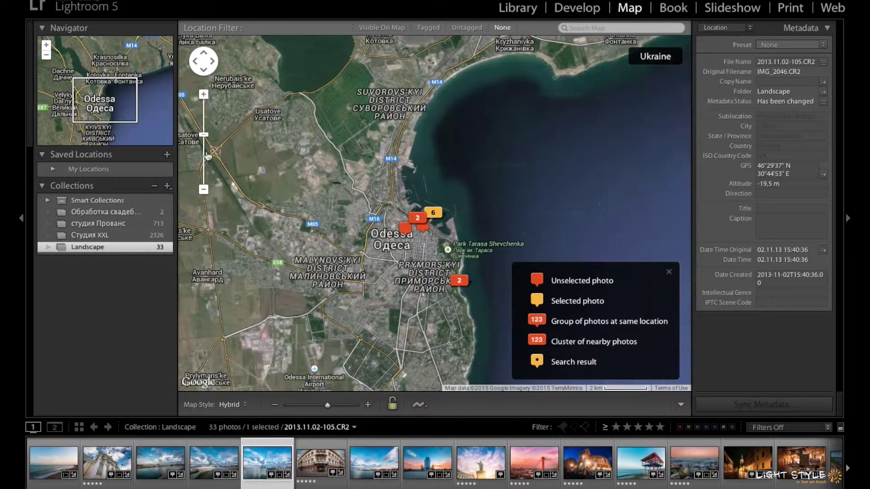
pyautogui.click(203, 95)
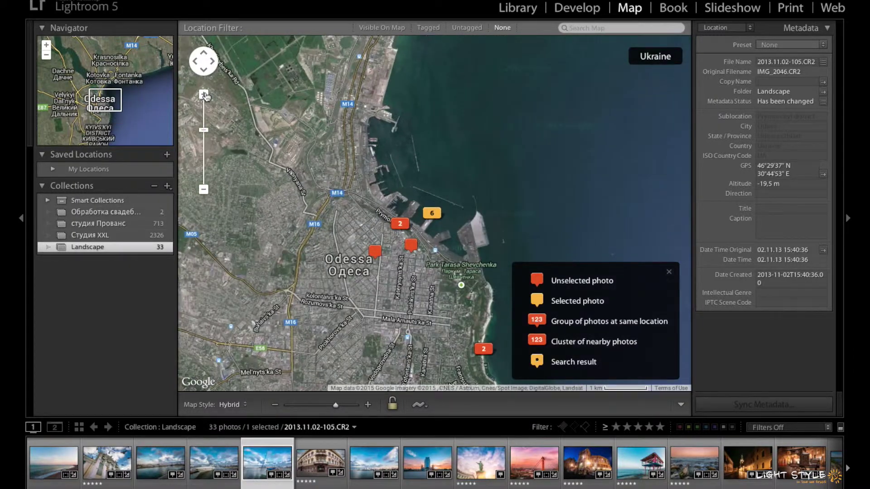
pyautogui.click(203, 94)
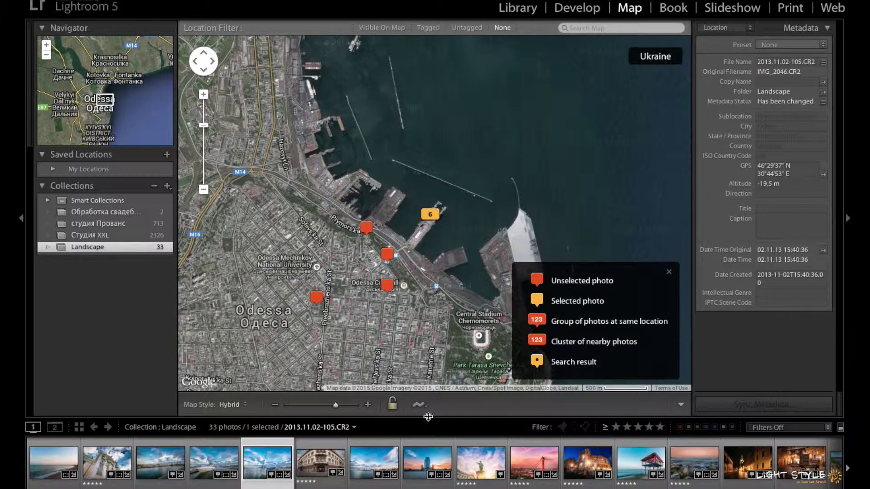
# - Check two other Odessa photos' map pins, ending on 2013.11.02-111 in the Library grid
pyautogui.click(424, 458)
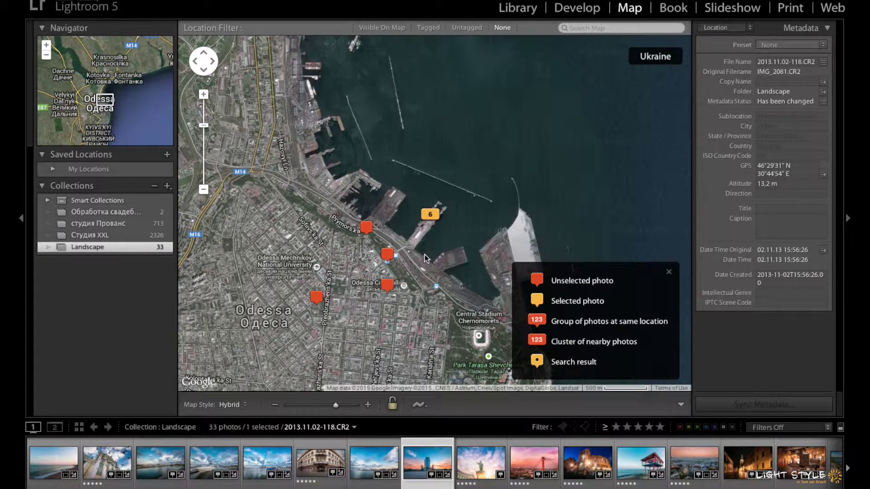
pyautogui.click(373, 466)
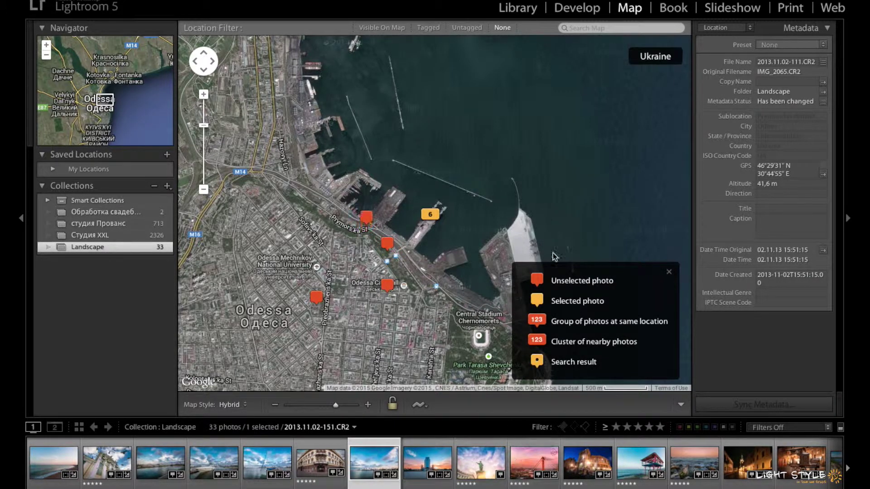
pyautogui.click(524, 8)
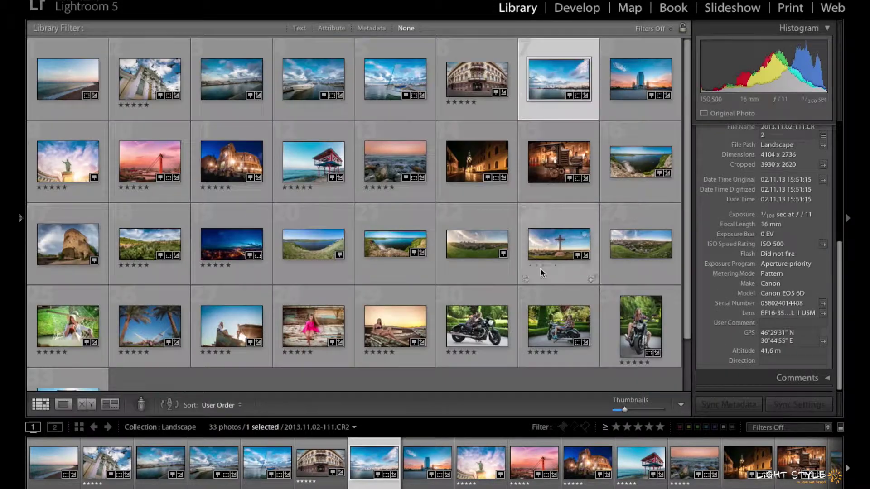
# - Select the untagged photos 30 through 33 and show them in the Map module
pyautogui.scroll(-3, 542, 290)
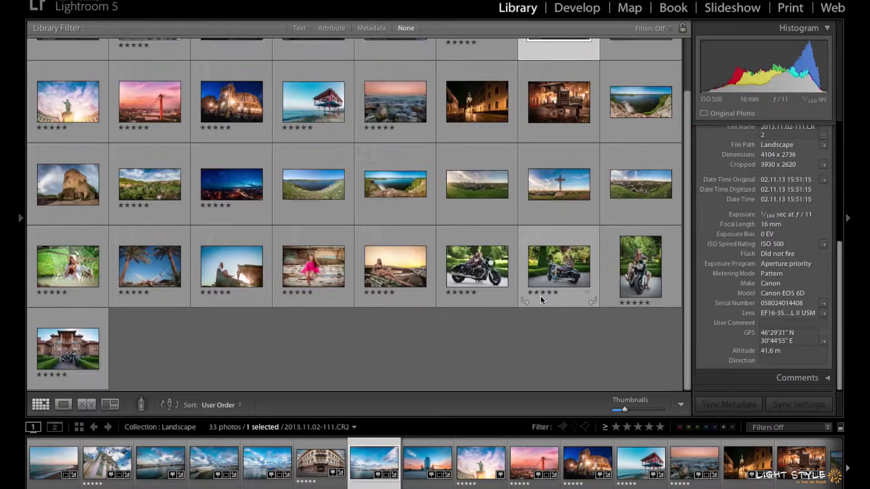
pyautogui.click(487, 338)
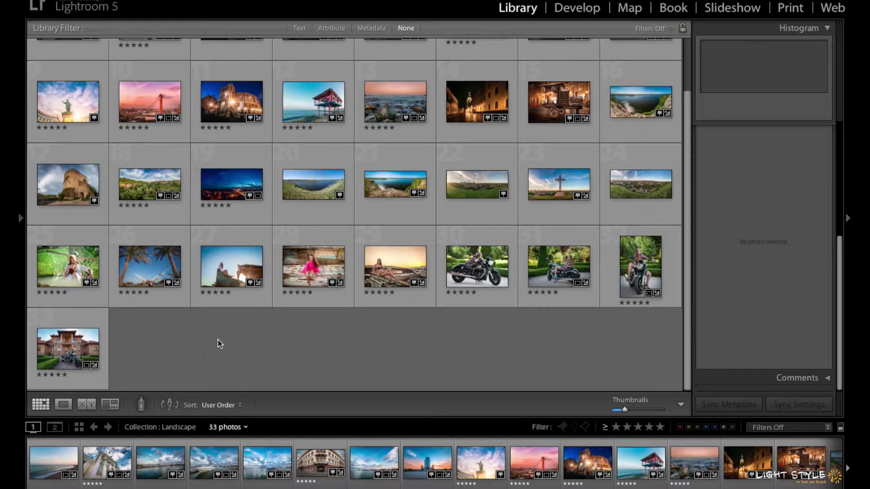
pyautogui.moveTo(477, 268)
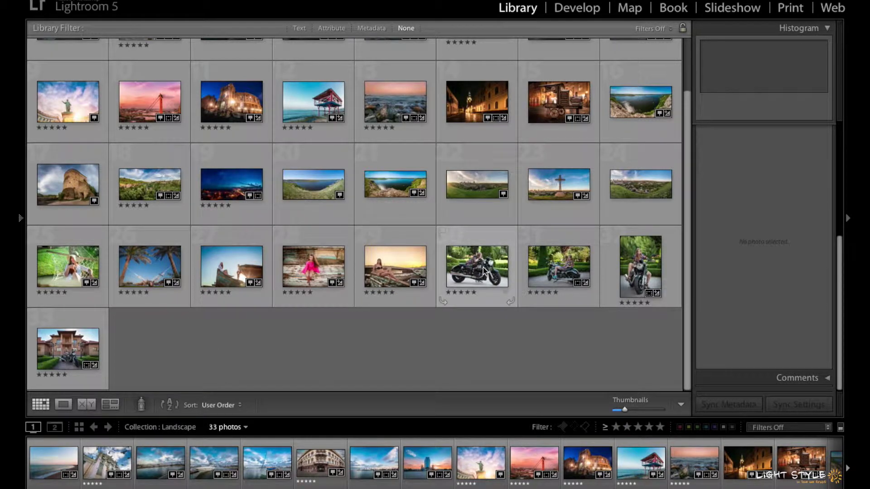
pyautogui.click(484, 271)
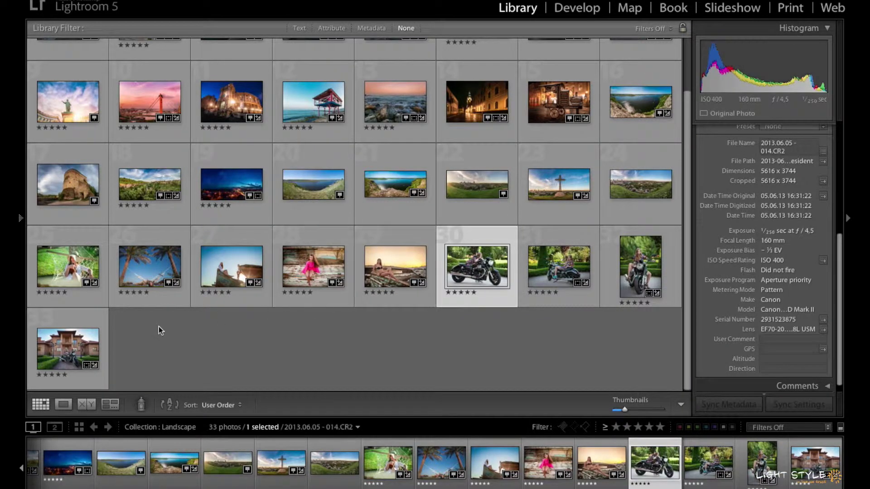
pyautogui.keyDown('shift'); pyautogui.click(73, 346); pyautogui.keyUp('shift')
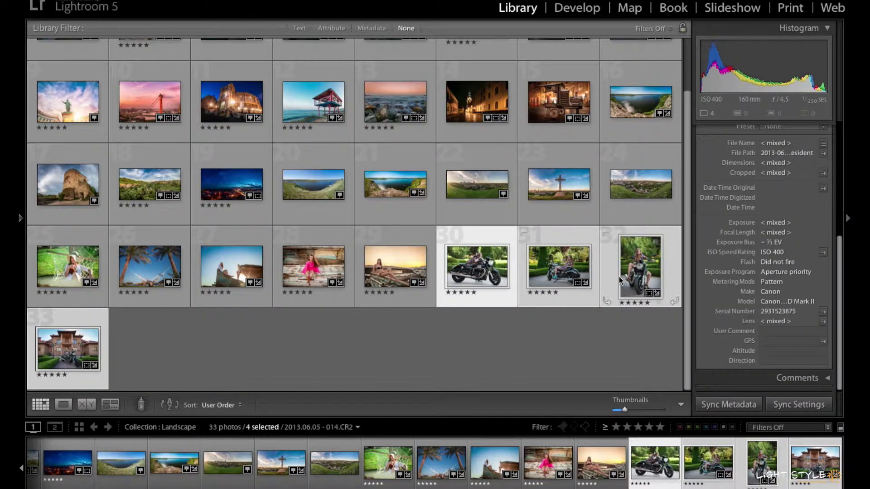
pyautogui.click(629, 9)
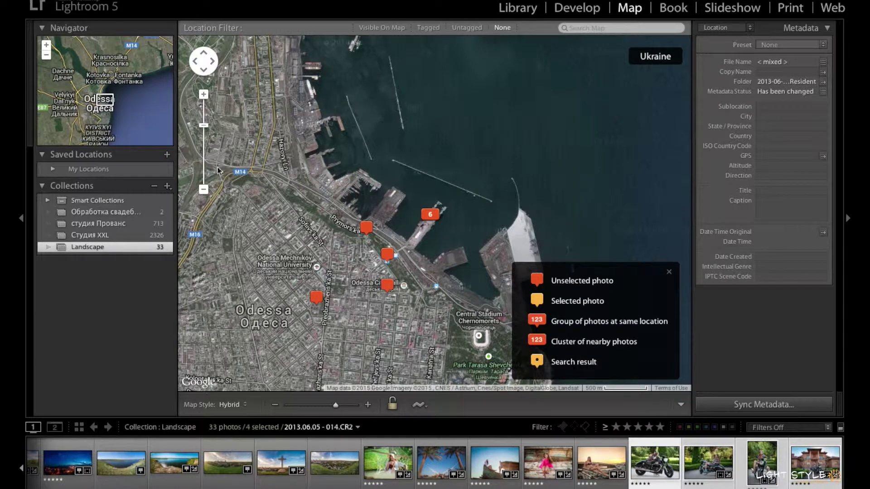
# - Zoom out to all of Ukraine, pan to Kyiv, and zoom in on the Kyiv area
pyautogui.scroll(-5, 435, 217)
pyautogui.scroll(-3, 417, 181)
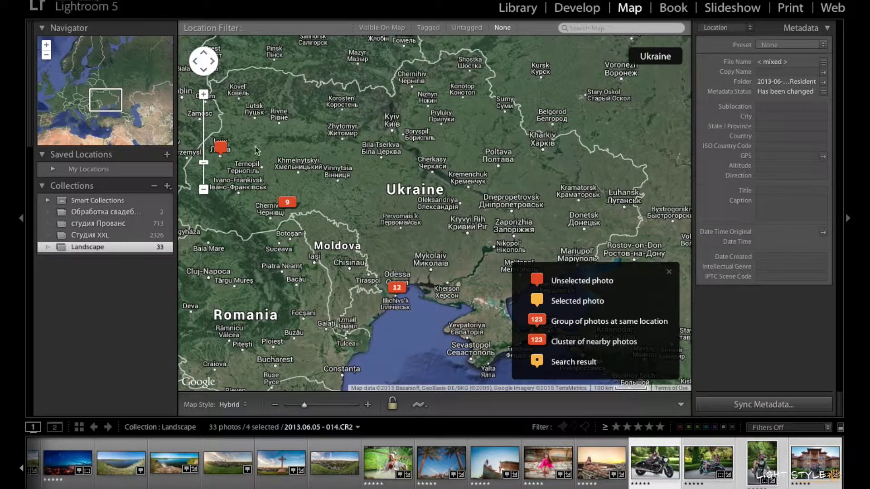
pyautogui.click(204, 94)
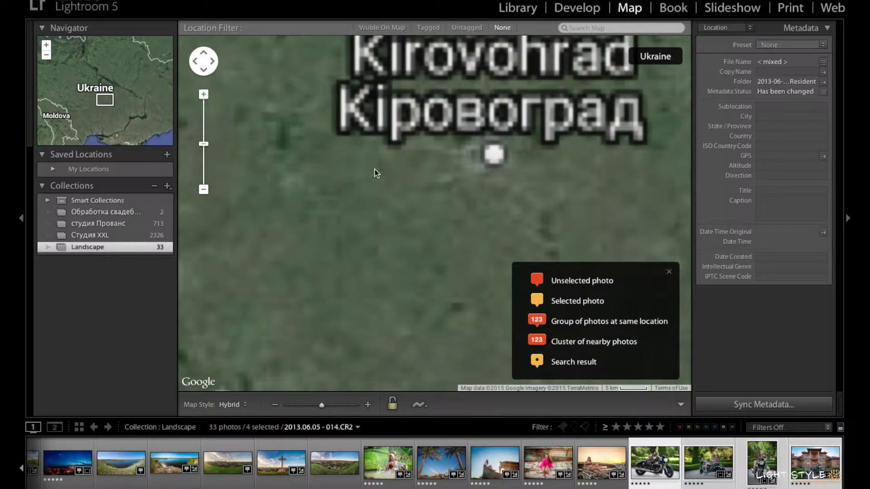
pyautogui.scroll(2, 374, 171)
pyautogui.click(204, 189)
pyautogui.click(204, 189)
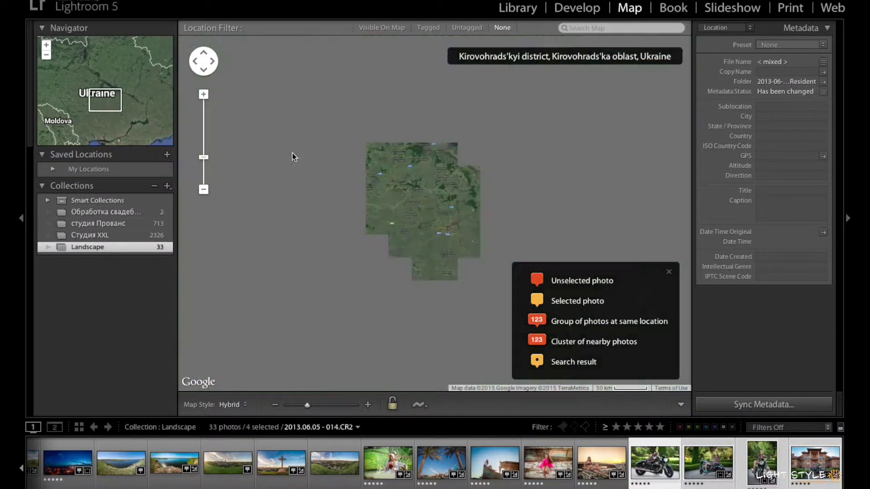
pyautogui.moveTo(406, 131); pyautogui.dragTo(380, 216)
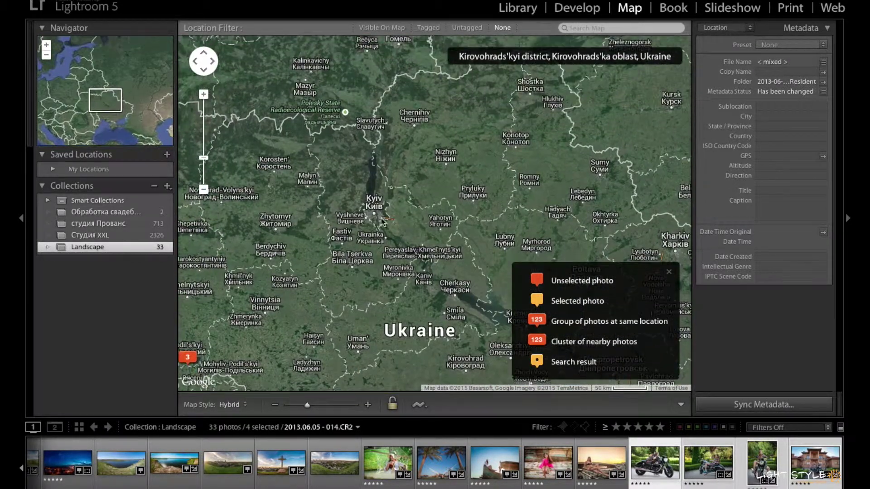
pyautogui.click(204, 95)
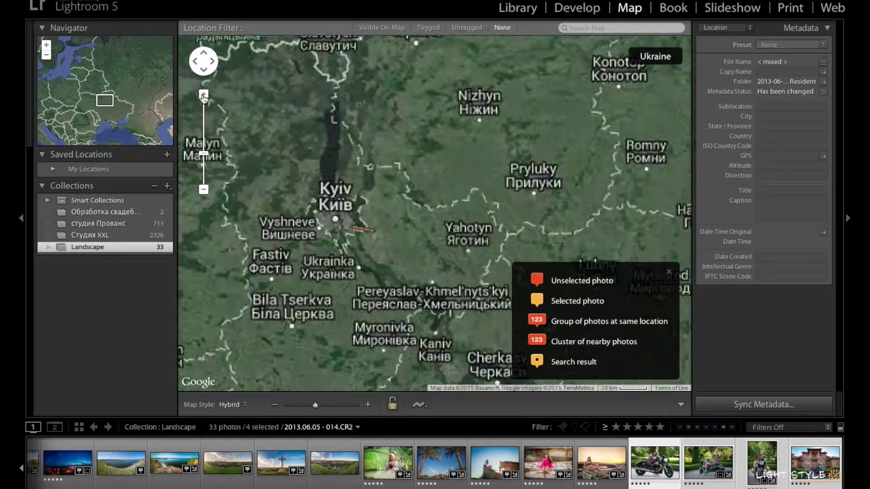
pyautogui.click(203, 95)
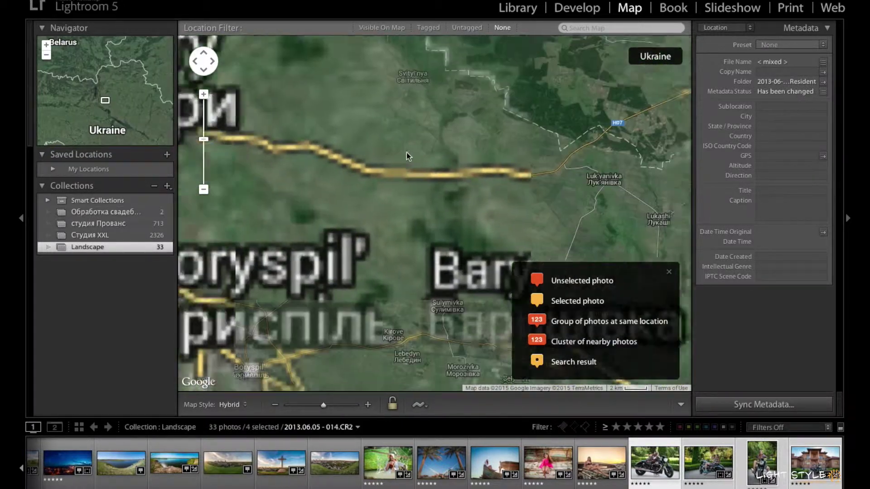
# - Drop the four selected photos on Dniprovskyi district, tagging them 50°27'8" N 30°33'0" E
pyautogui.hscroll(-6, 392, 152)
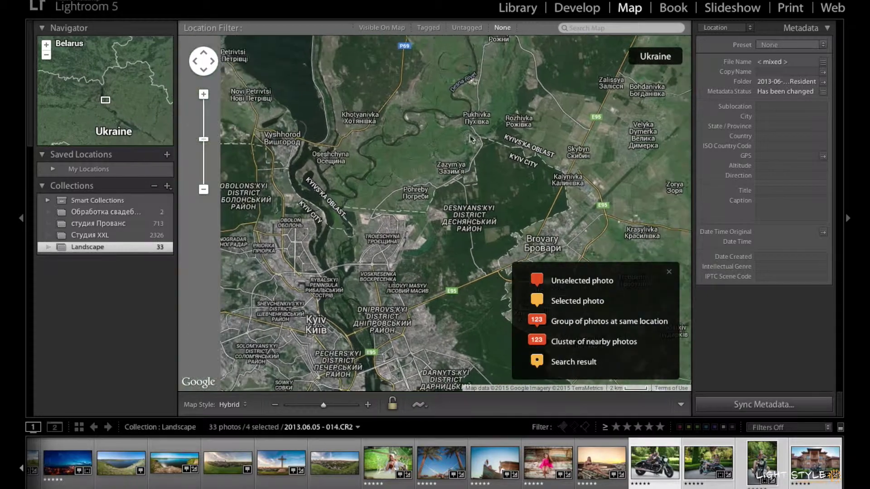
pyautogui.scroll(-4, 398, 145)
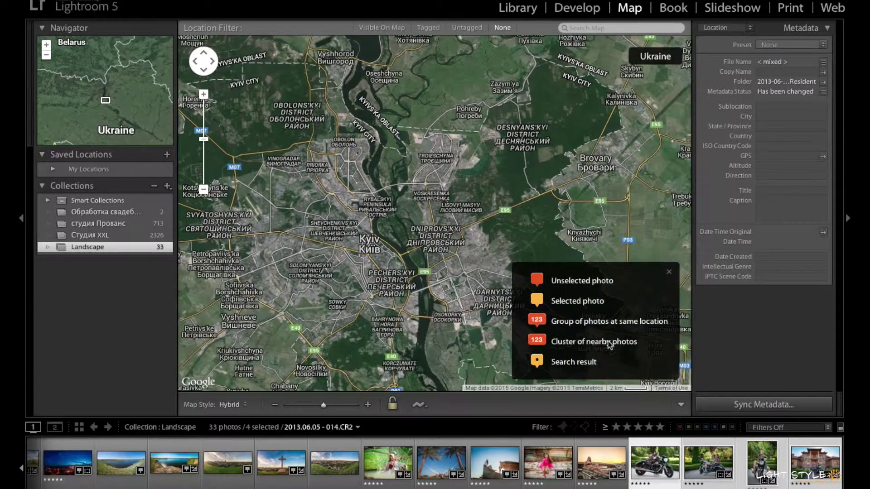
pyautogui.moveTo(650, 459)
pyautogui.mouseDown()
pyautogui.moveTo(413, 223)
pyautogui.moveTo(397, 253)
pyautogui.mouseUp()
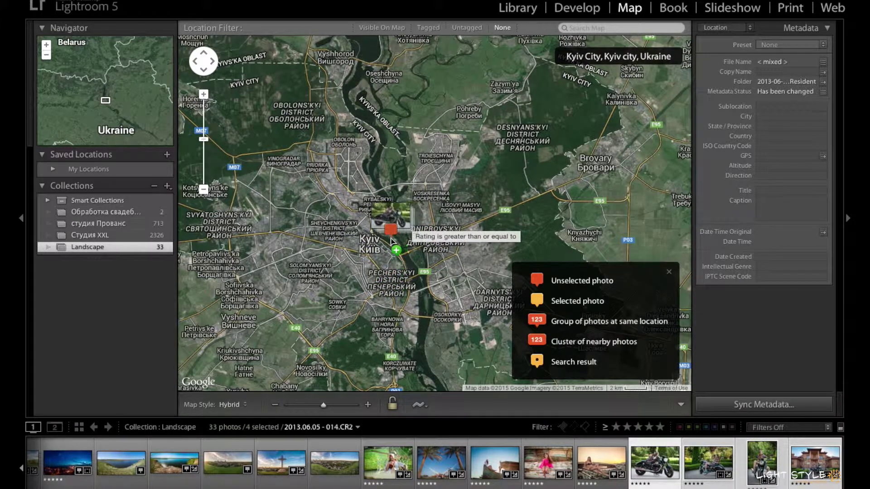
pyautogui.moveTo(393, 243); pyautogui.dragTo(401, 317)
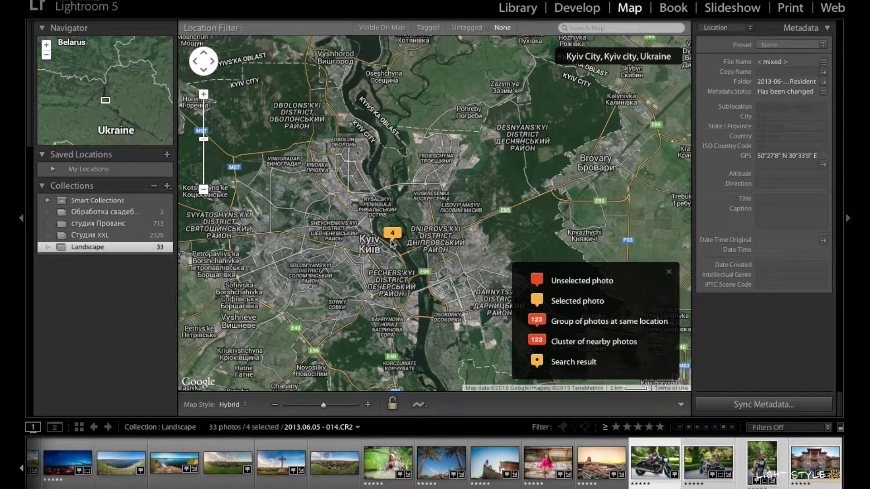
# - Zoom in on the new four-photo Kyiv marker, zoom out to Ukraine, and return to Library
pyautogui.click(204, 95)
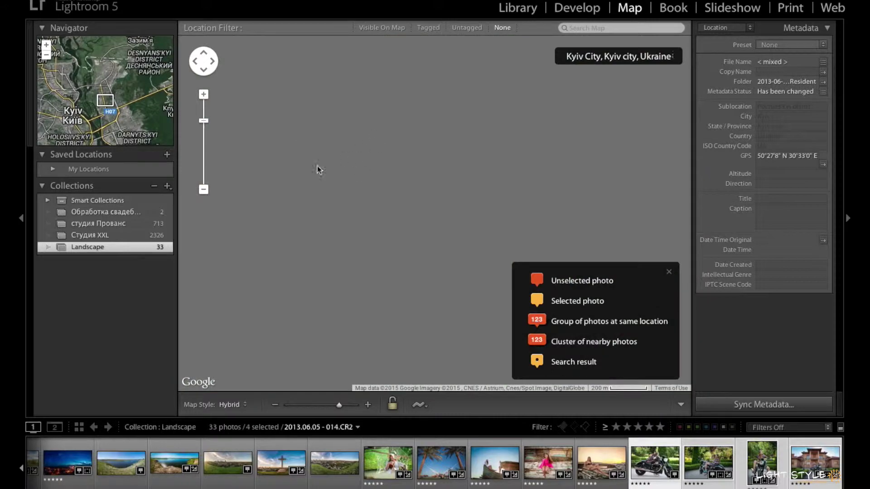
pyautogui.click(204, 190)
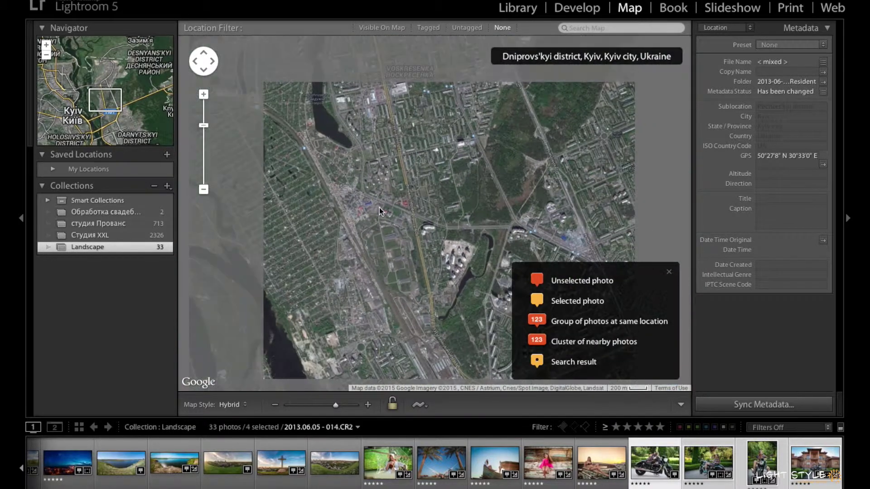
pyautogui.click(204, 189)
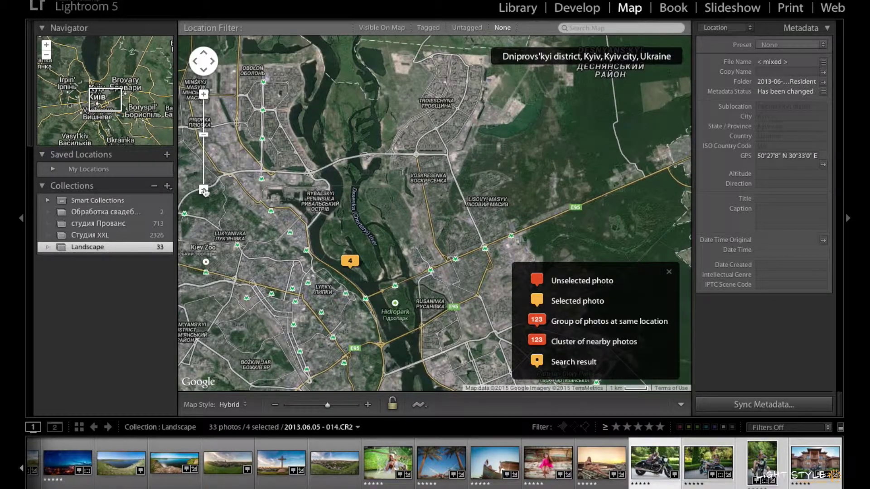
pyautogui.click(203, 190)
pyautogui.click(204, 189)
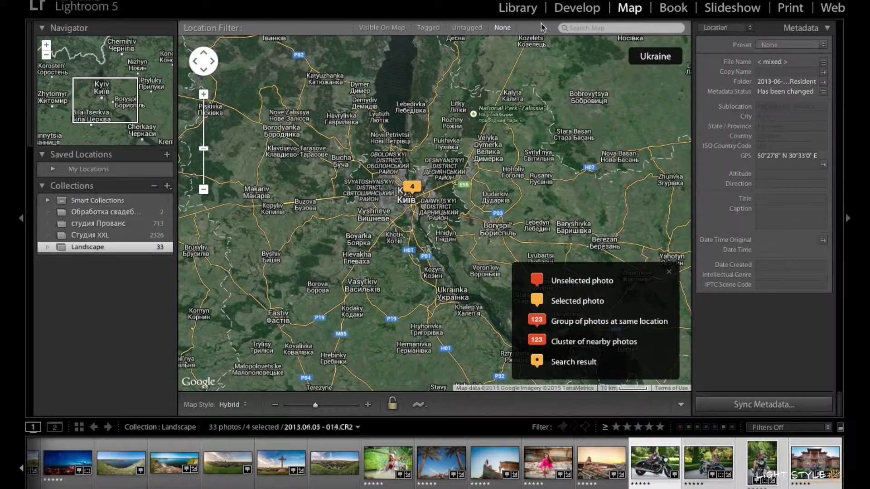
pyautogui.click(518, 8)
pyautogui.click(602, 462)
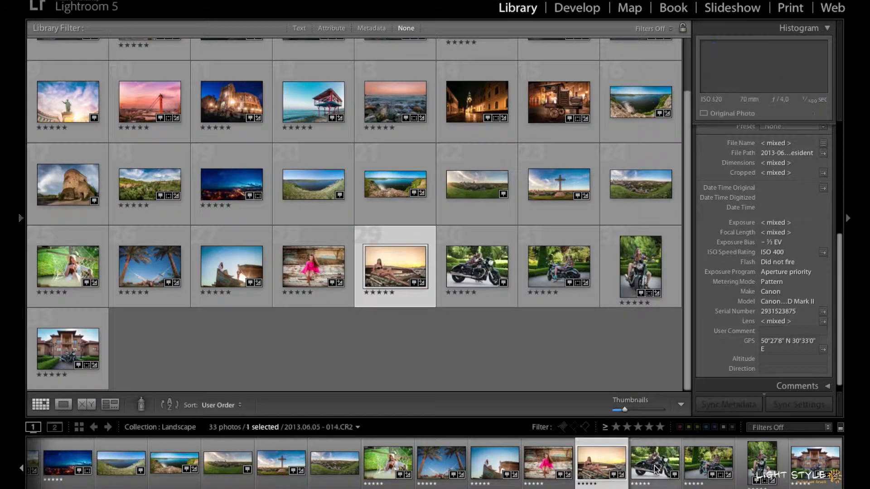
pyautogui.click(656, 469)
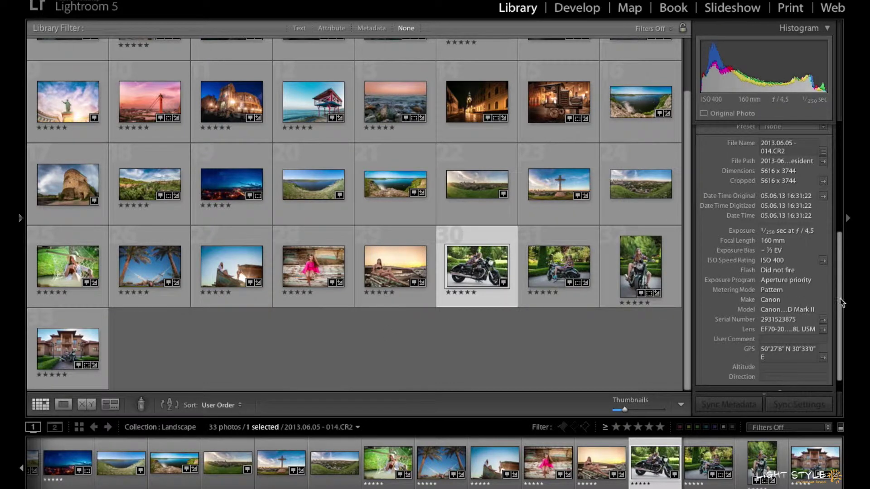
pyautogui.scroll(-1, 842, 297)
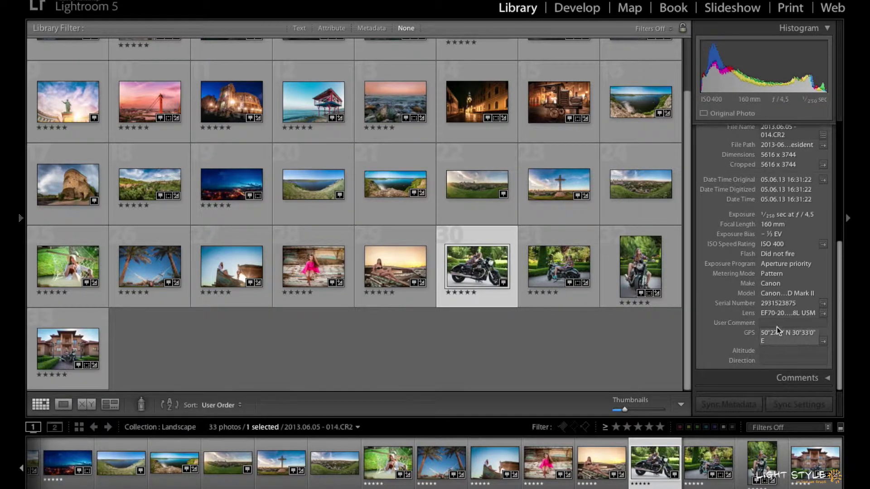
pyautogui.moveTo(477, 267)
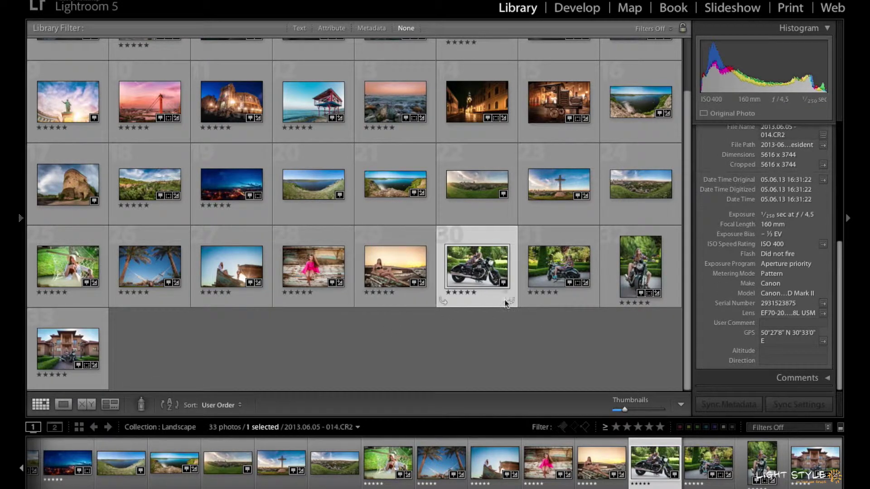
pyautogui.scroll(3, 839, 306)
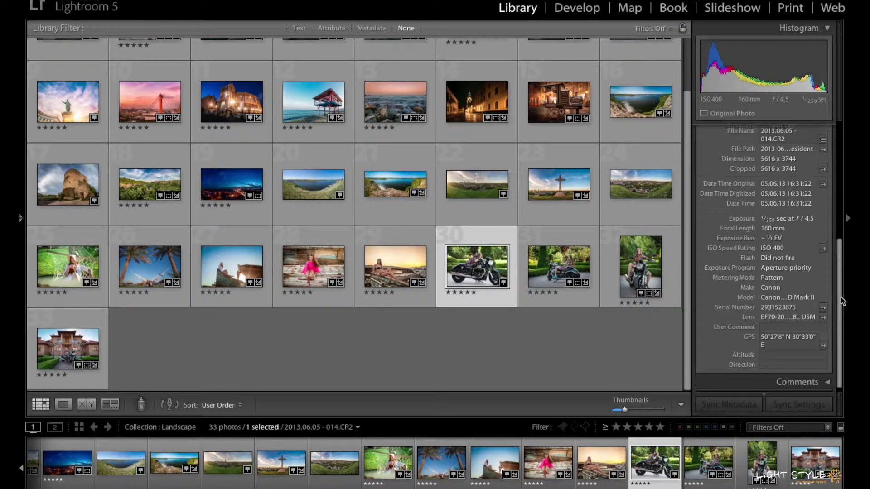
pyautogui.scroll(-3, 839, 304)
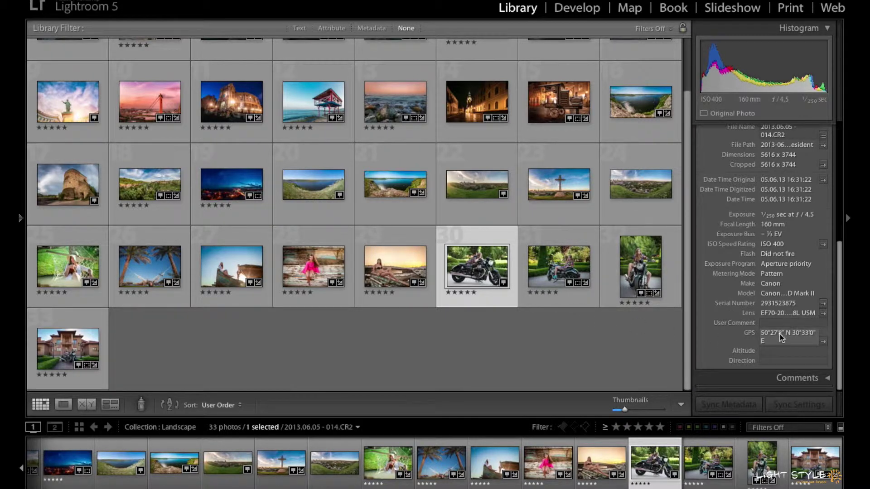
pyautogui.click(552, 350)
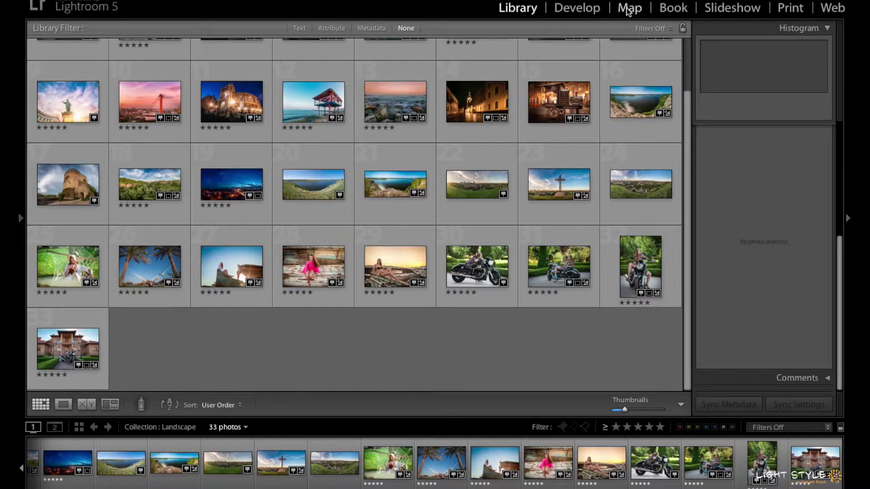
pyautogui.click(629, 9)
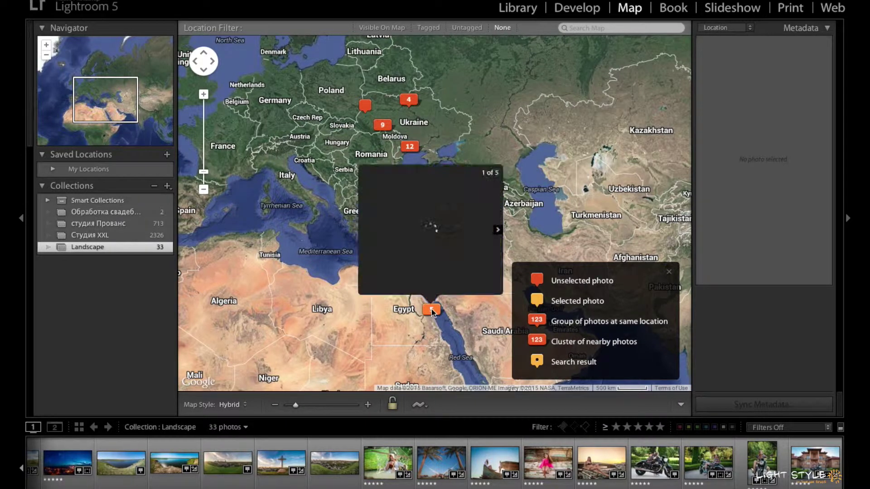
pyautogui.click(431, 310)
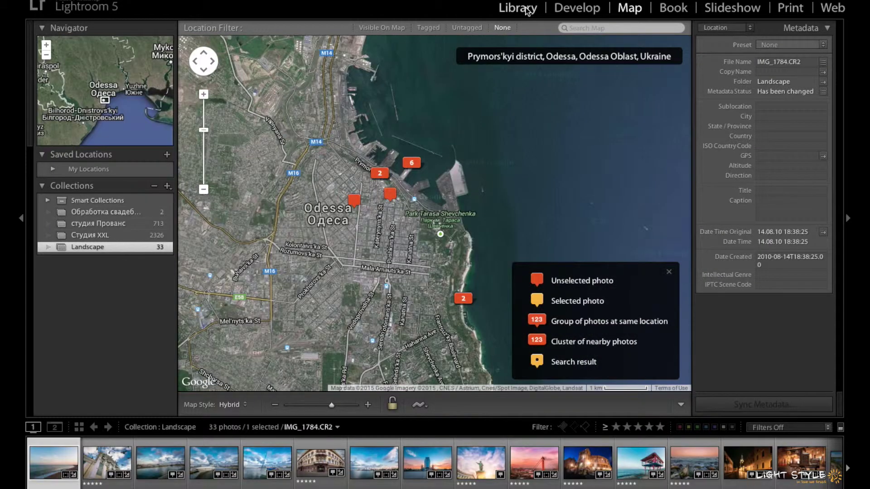
pyautogui.click(518, 7)
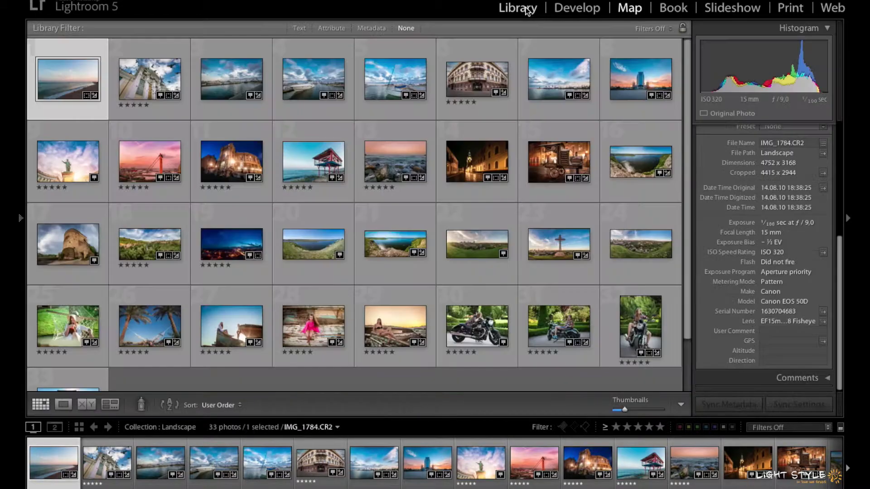
# - Jump to sunset photo 2013.11.02-281.CR2's location and zoom in two levels on the Odessa coast
pyautogui.click(625, 9)
pyautogui.click(519, 8)
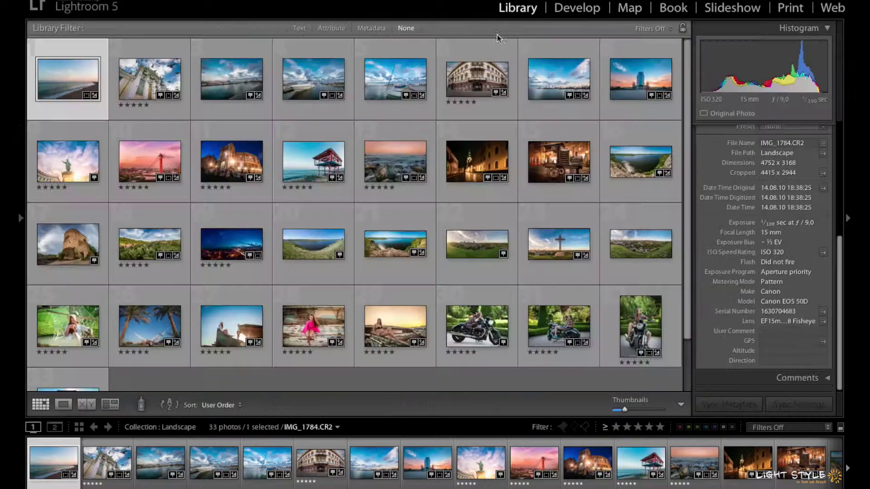
pyautogui.click(406, 179)
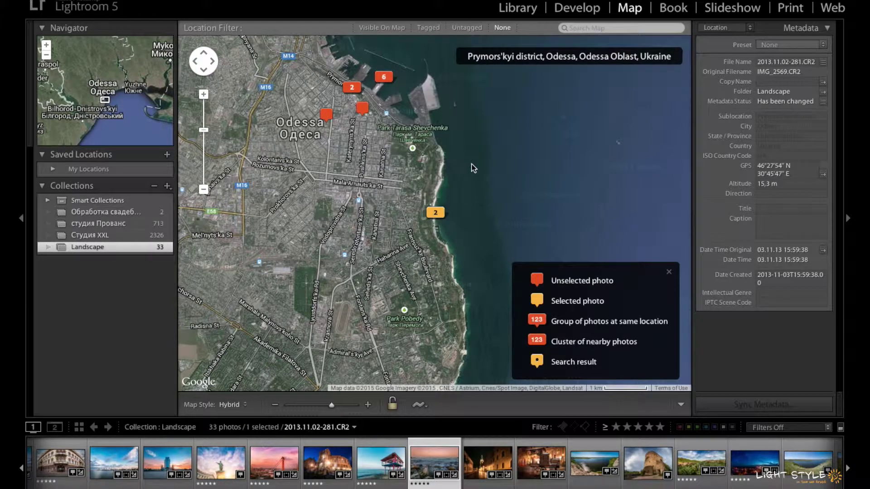
pyautogui.click(203, 94)
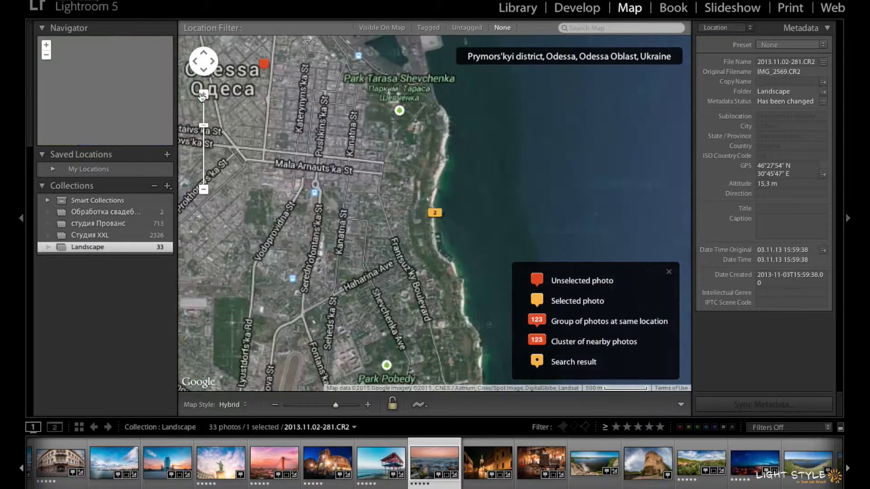
pyautogui.click(204, 94)
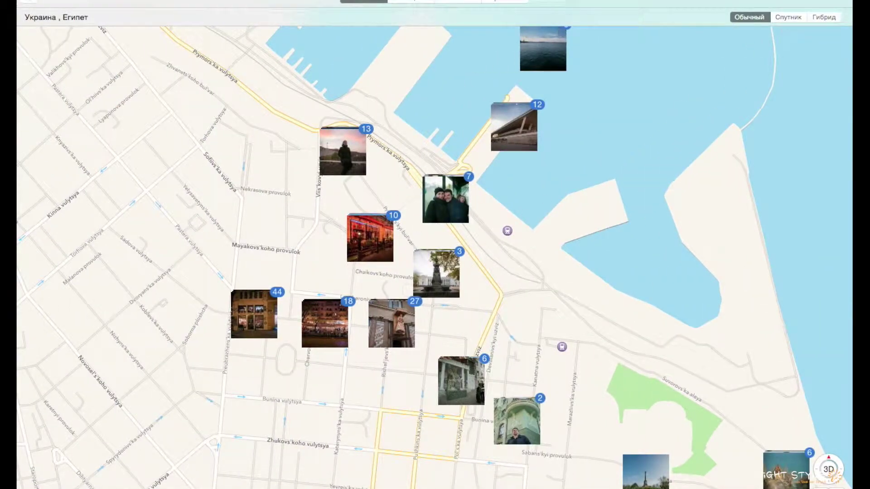
# - Switch Places to satellite view, pan south along the coast, and open the 4-photo Odessa group
pyautogui.hscroll(5, 579, 193)
pyautogui.scroll(2, 579, 192)
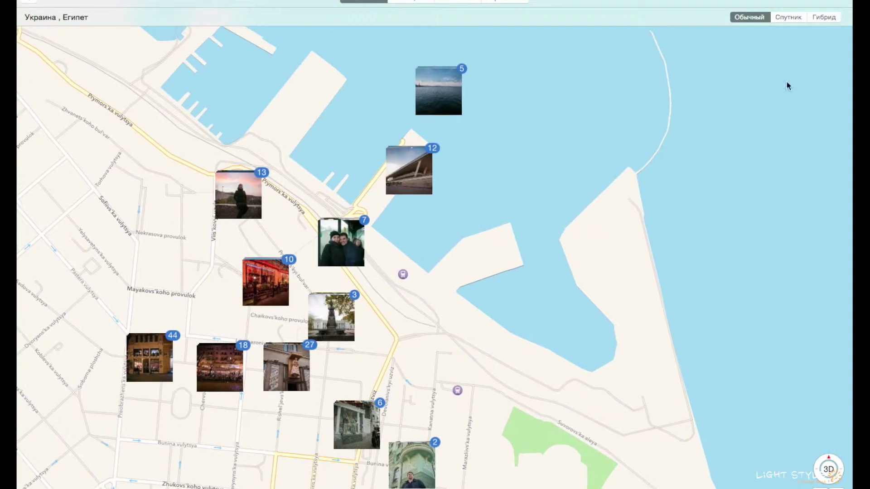
pyautogui.click(789, 17)
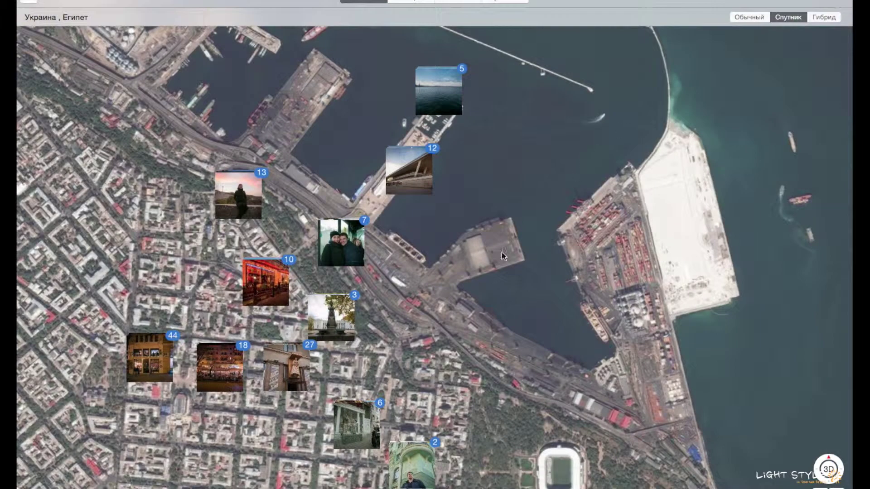
pyautogui.scroll(-5, 488, 194)
pyautogui.hscroll(-1, 489, 194)
pyautogui.scroll(-5, 559, 297)
pyautogui.hscroll(4, 559, 297)
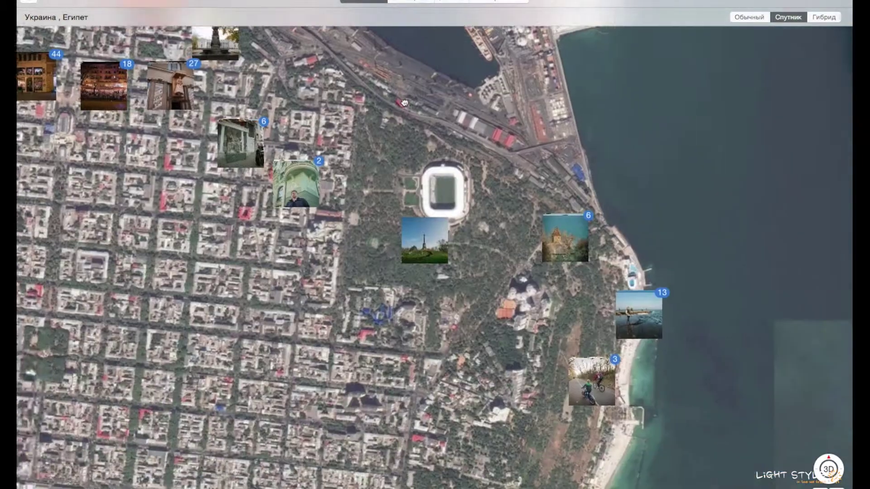
pyautogui.scroll(-5, 489, 276)
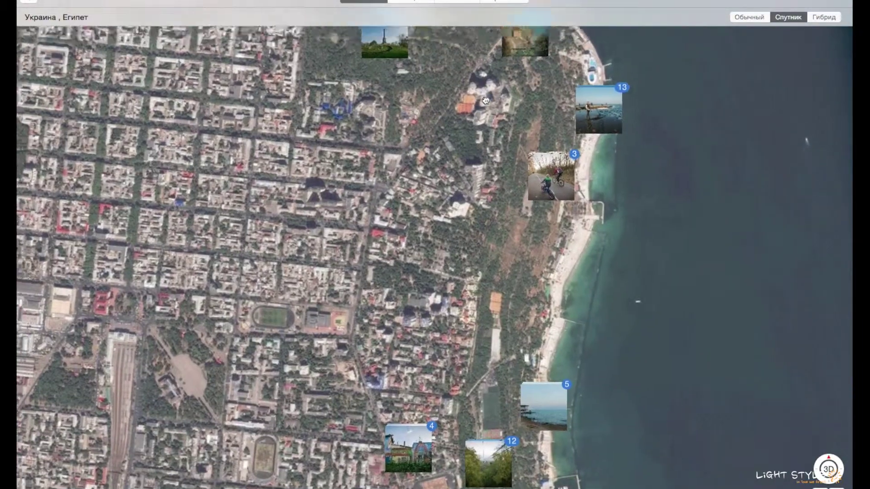
pyautogui.hscroll(-1, 489, 276)
pyautogui.scroll(-3, 455, 246)
pyautogui.scroll(-2, 444, 272)
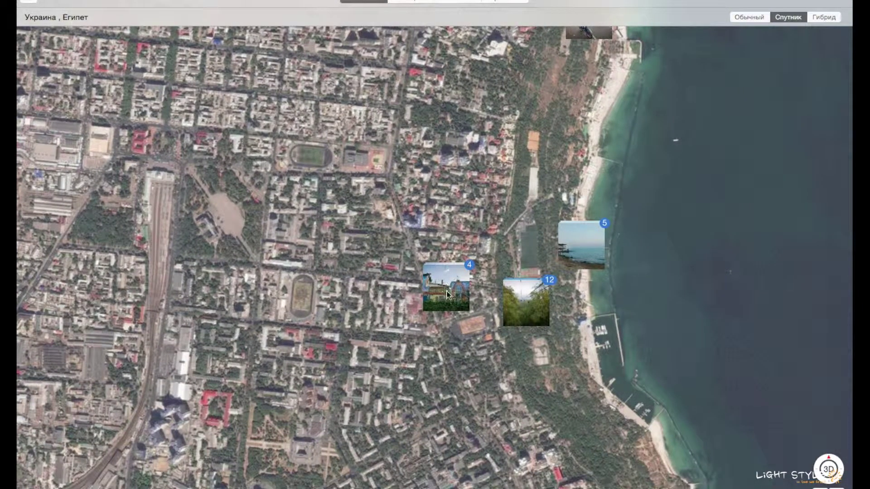
pyautogui.click(448, 295)
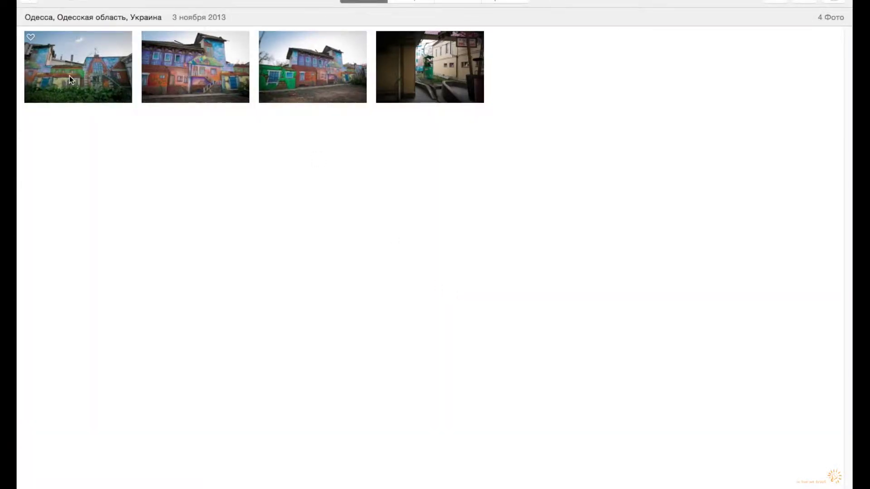